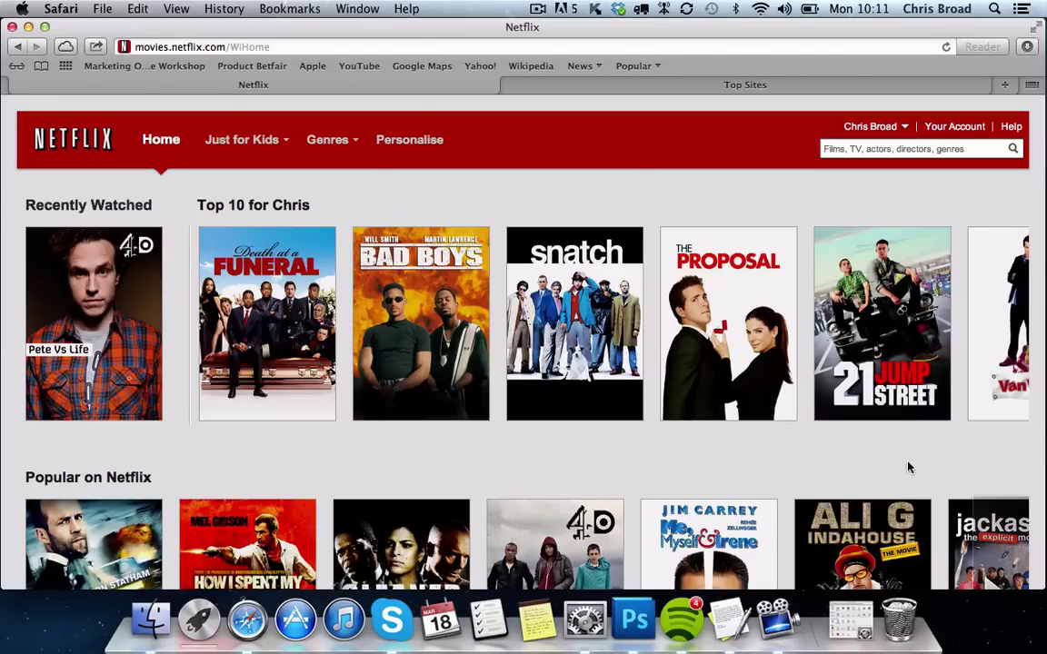
Search Netflix for 'THE WALKING DEAD' and see that it is unavailable to stream
{"action": "scroll", "coordinate": [907, 417], "scroll_direction": "right", "scroll_amount": 3}
{"action": "left_click", "coordinate": [888, 150]}
{"action": "type", "text": "THE WALKING DEAD"}
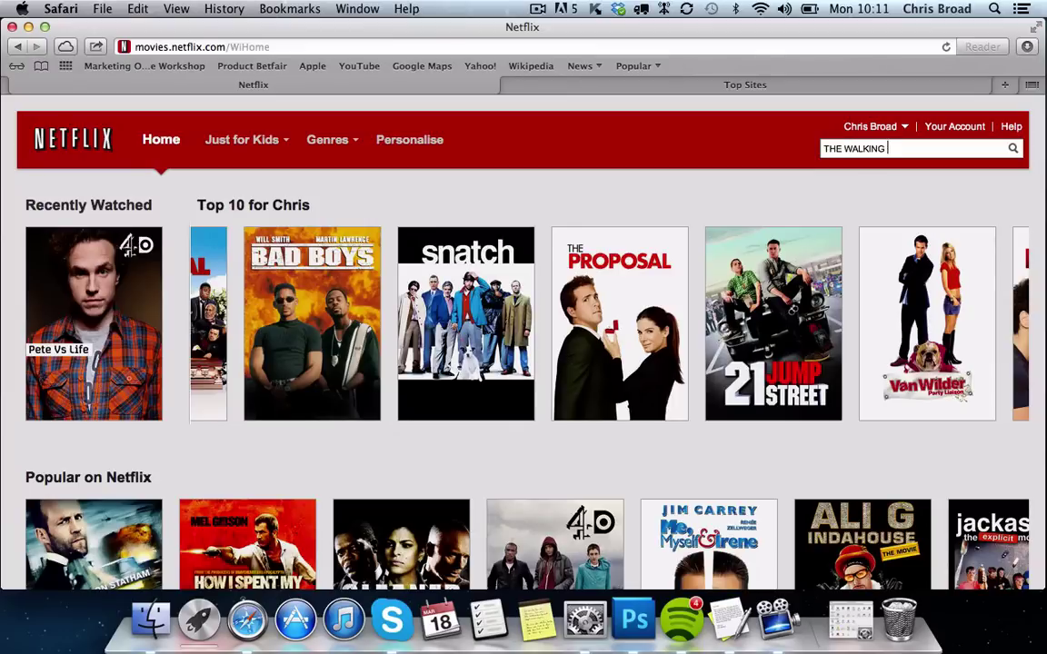
{"action": "key", "text": "Return"}
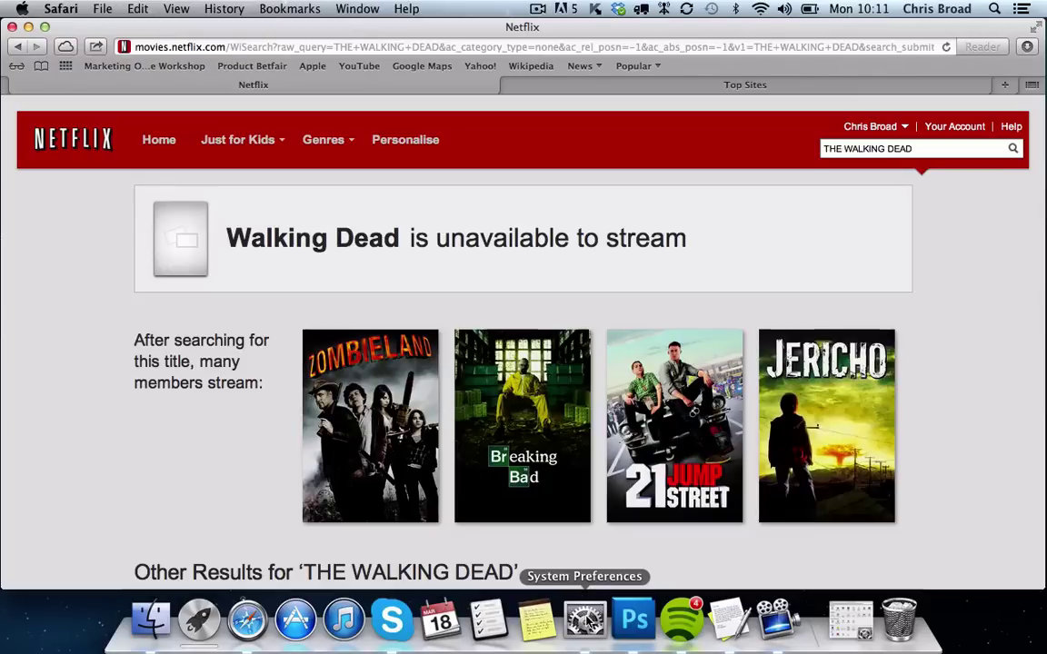
In System Preferences, go to Network, select Wi-Fi and open its Advanced settings
{"action": "left_click", "coordinate": [585, 621]}
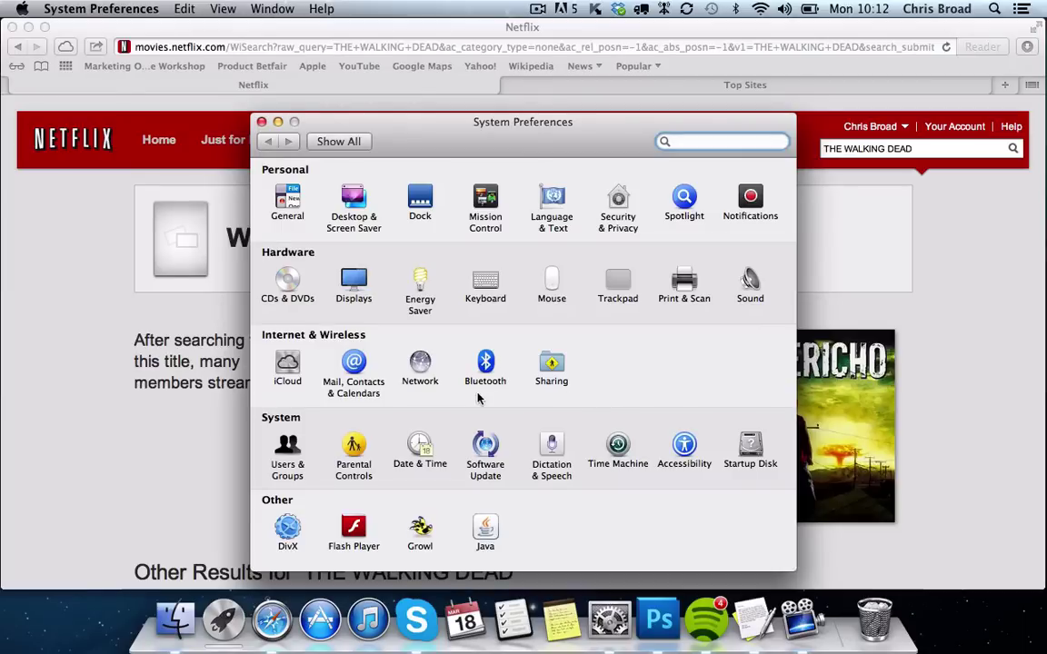
{"action": "left_click", "coordinate": [418, 362]}
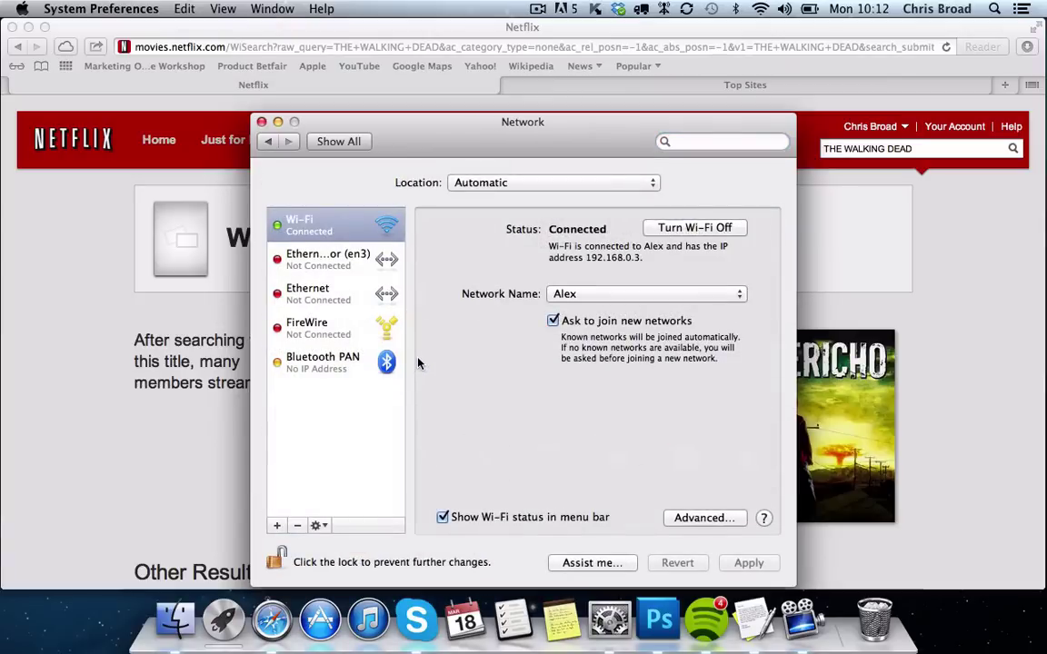
{"action": "left_click", "coordinate": [312, 226]}
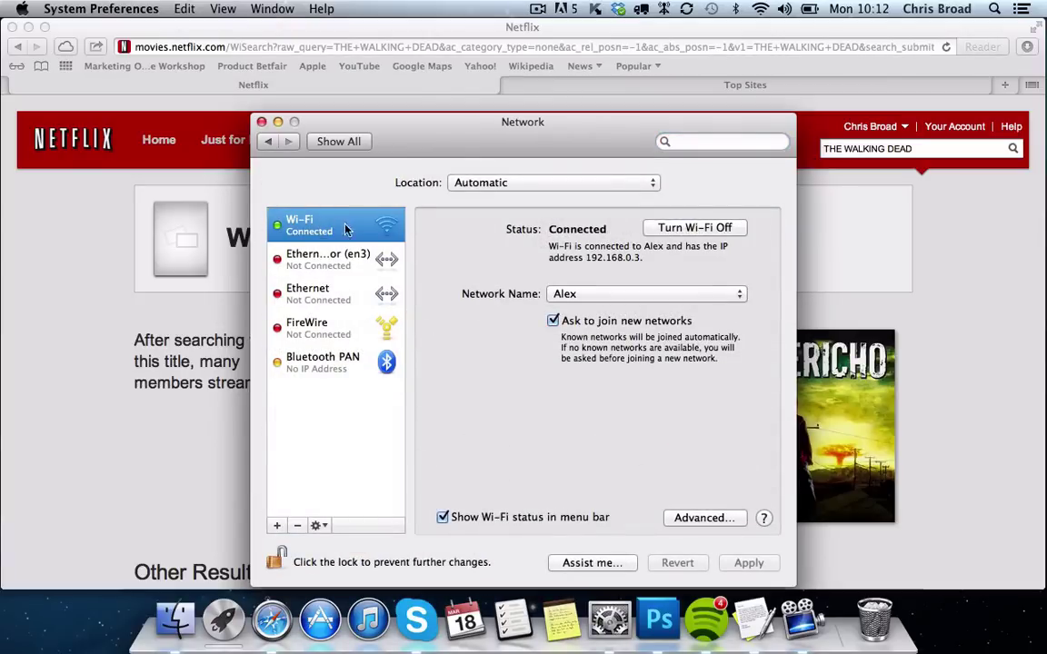
{"action": "left_click", "coordinate": [699, 518]}
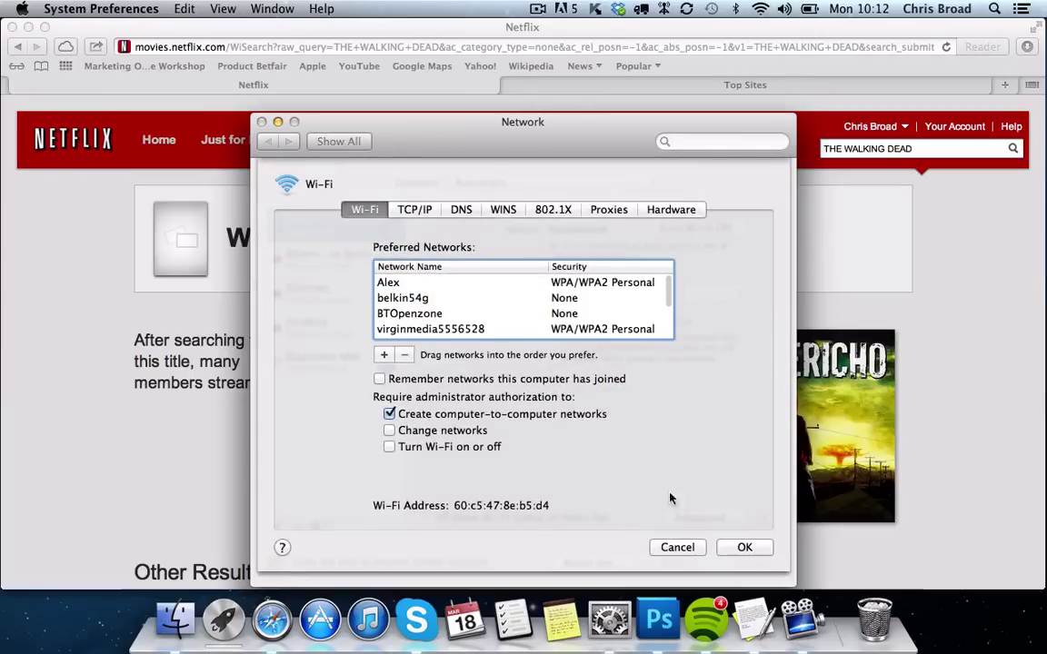
Replace the Wi-Fi DNS servers with 208.122.23.22 and 208.122.23.23 and apply the change
{"action": "left_click", "coordinate": [462, 210]}
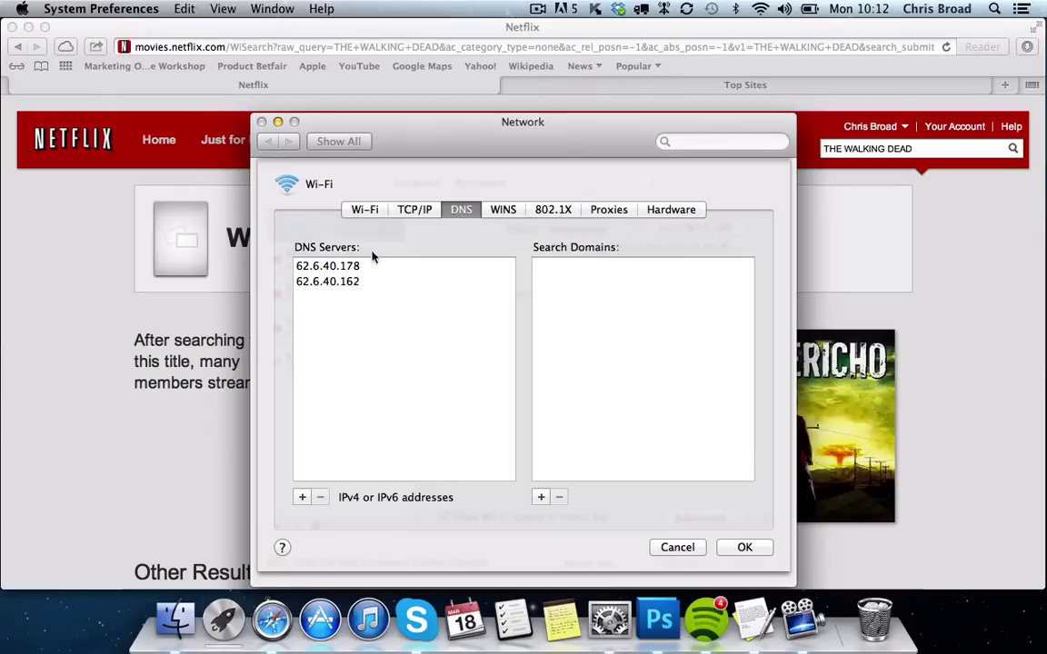
{"action": "double_click", "coordinate": [308, 265]}
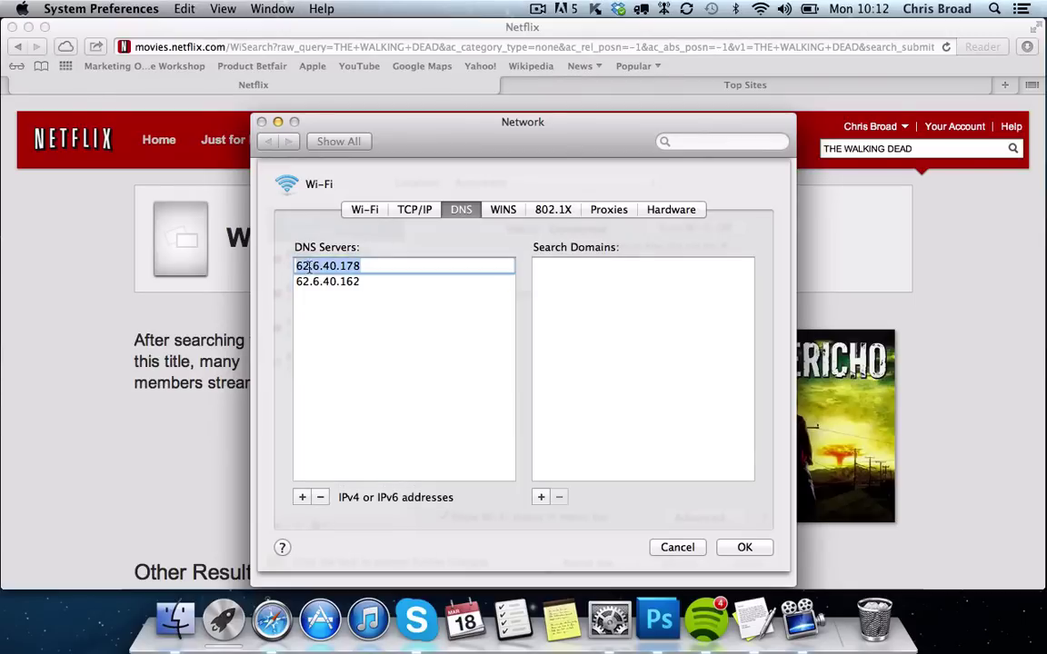
{"action": "type", "text": "2"}
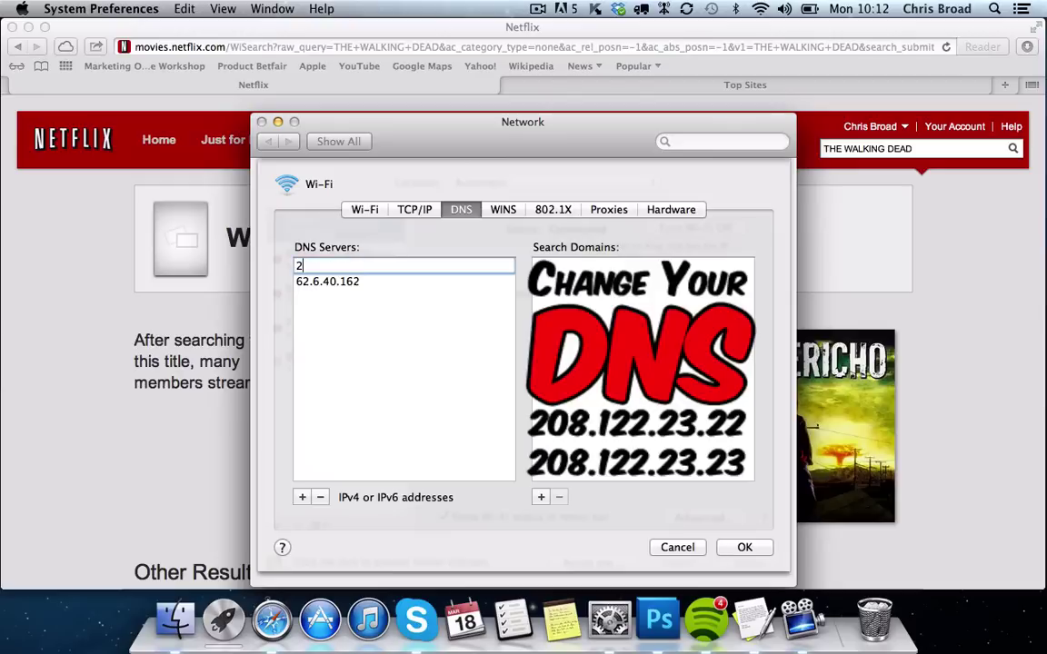
{"action": "type", "text": "08.122.23.22"}
{"action": "left_click", "coordinate": [316, 284]}
{"action": "left_click", "coordinate": [316, 283]}
{"action": "type", "text": "208"}
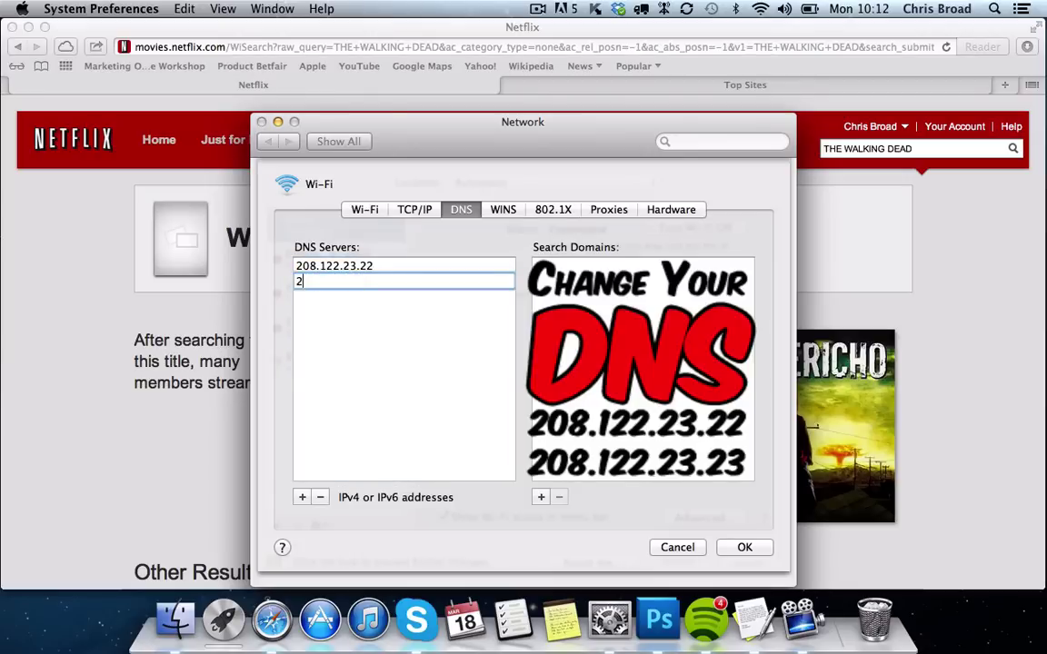
{"action": "type", "text": ".122.23.23"}
{"action": "left_click", "coordinate": [743, 547]}
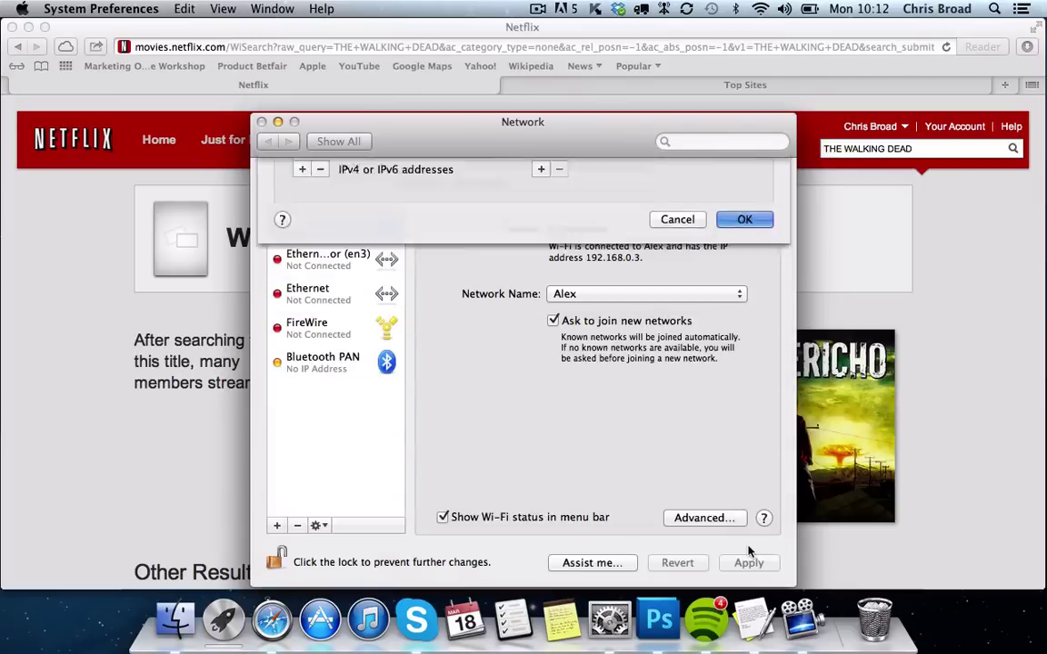
{"action": "left_click", "coordinate": [745, 564]}
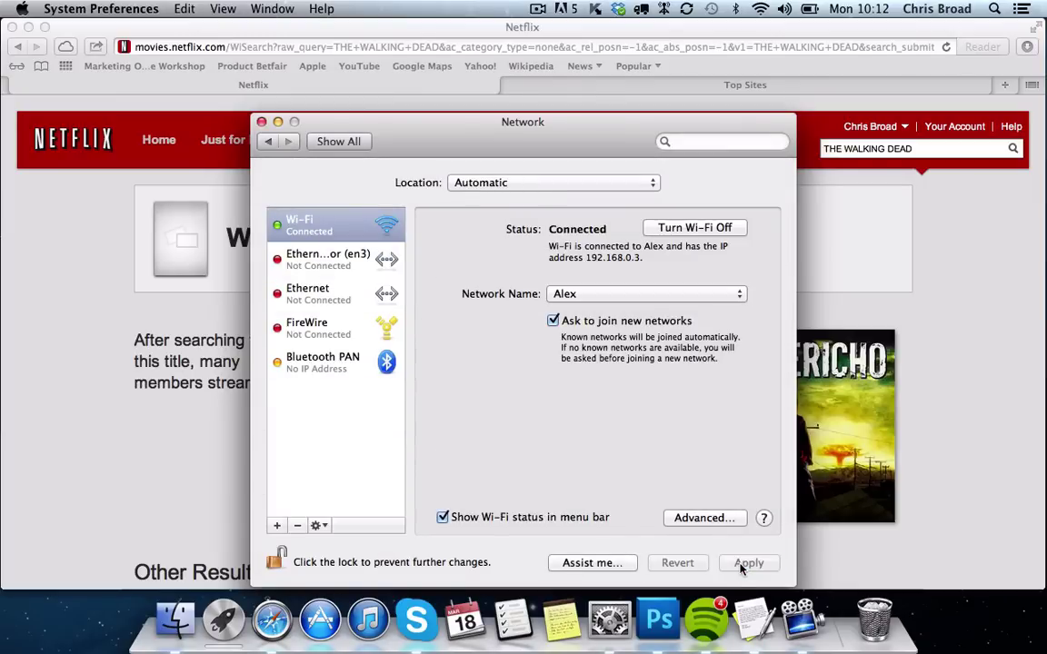
{"action": "left_click", "coordinate": [260, 121]}
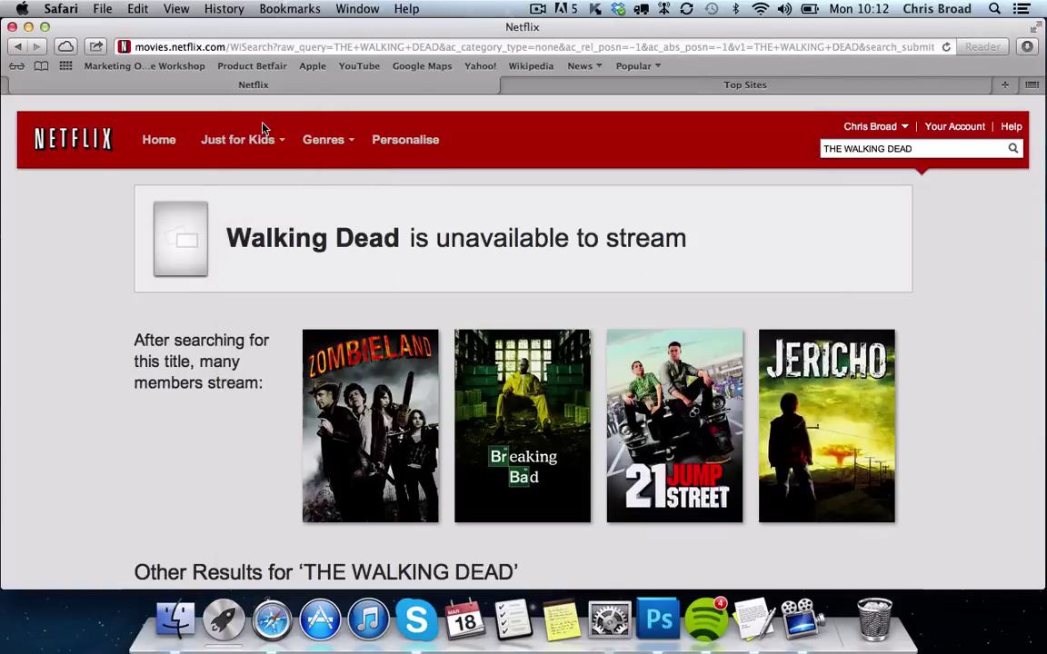
{"action": "left_click", "coordinate": [18, 86]}
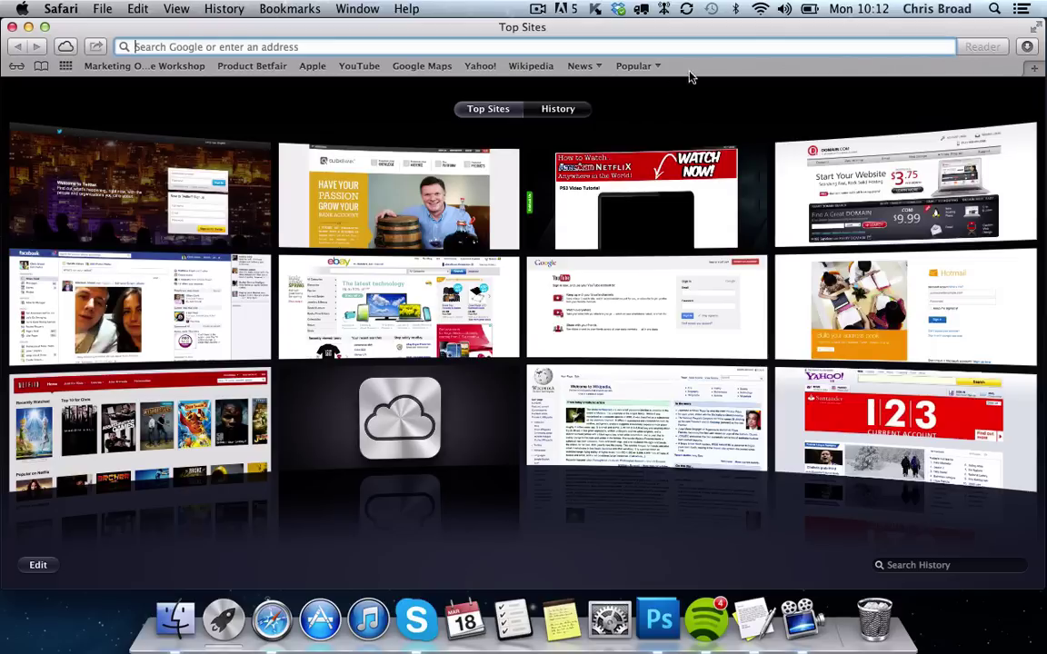
{"action": "type", "text": "W"}
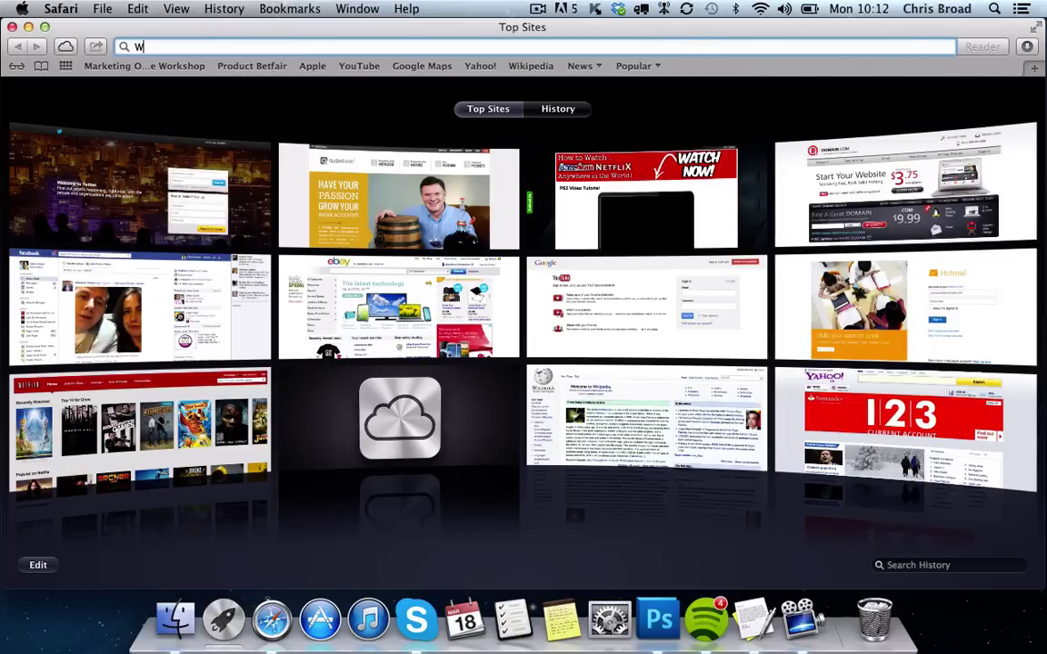
{"action": "type", "text": "WW.u"}
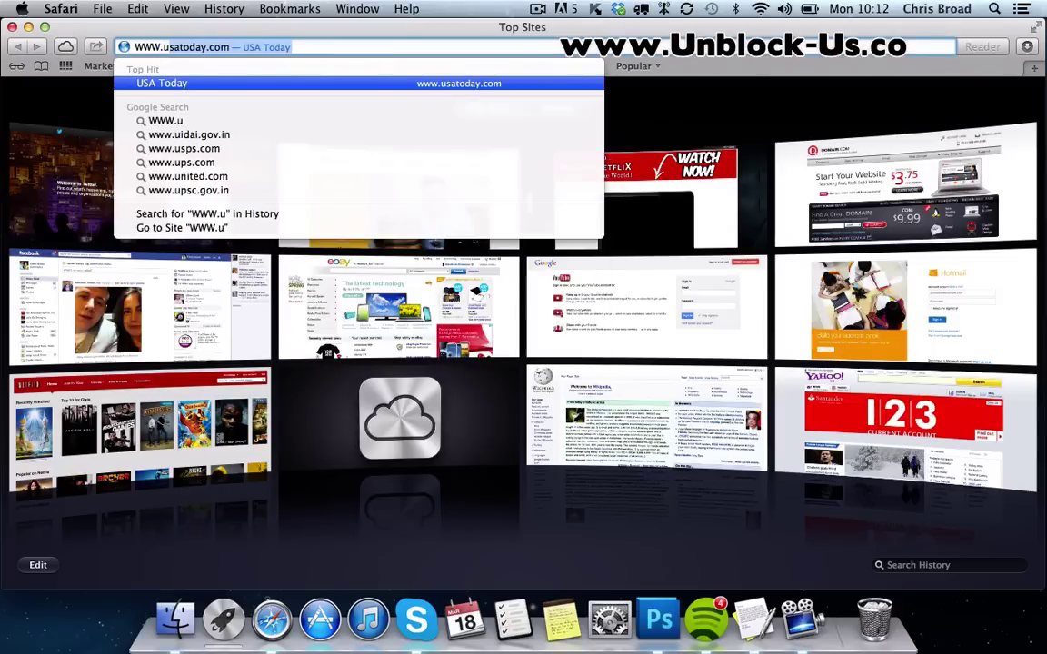
{"action": "type", "text": "nblock"}
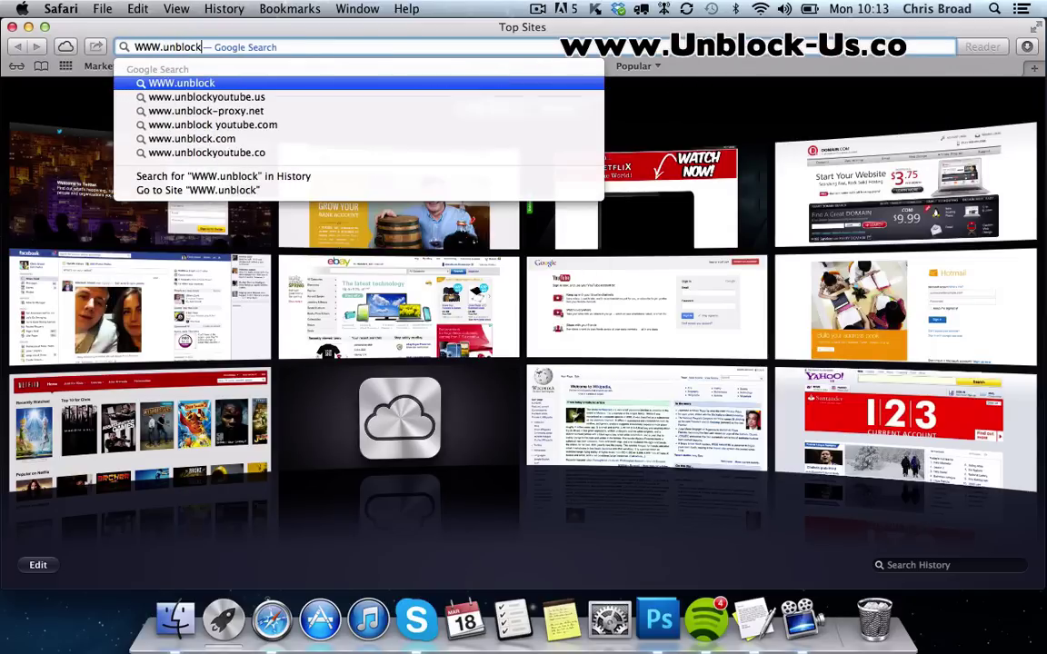
{"action": "type", "text": "-us.co"}
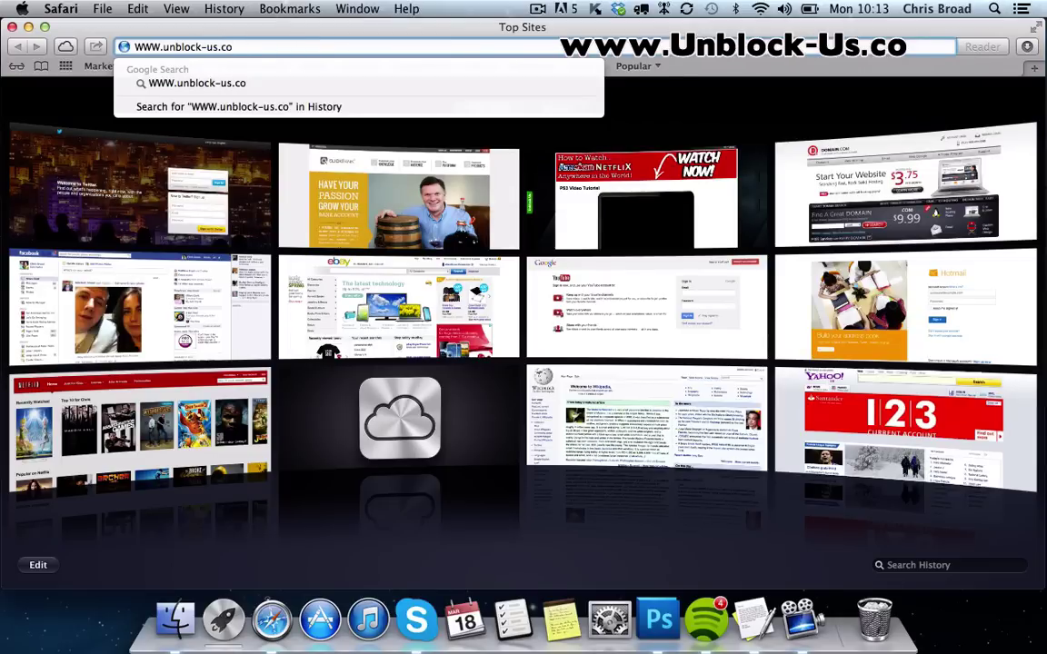
{"action": "key", "text": "Return"}
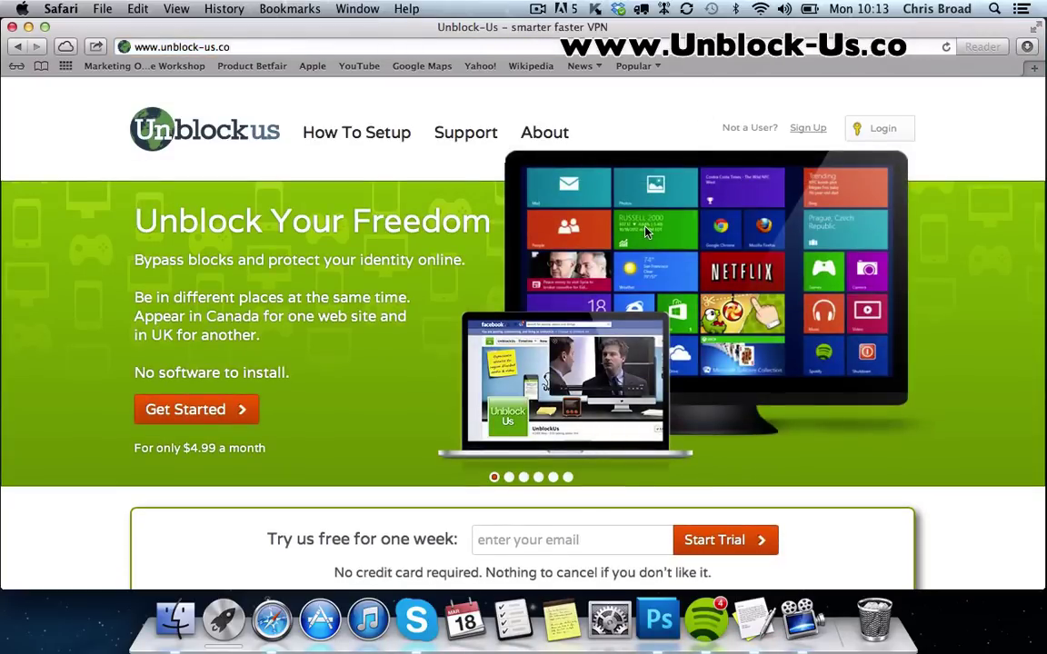
{"action": "scroll", "coordinate": [646, 232], "scroll_direction": "down", "scroll_amount": 2}
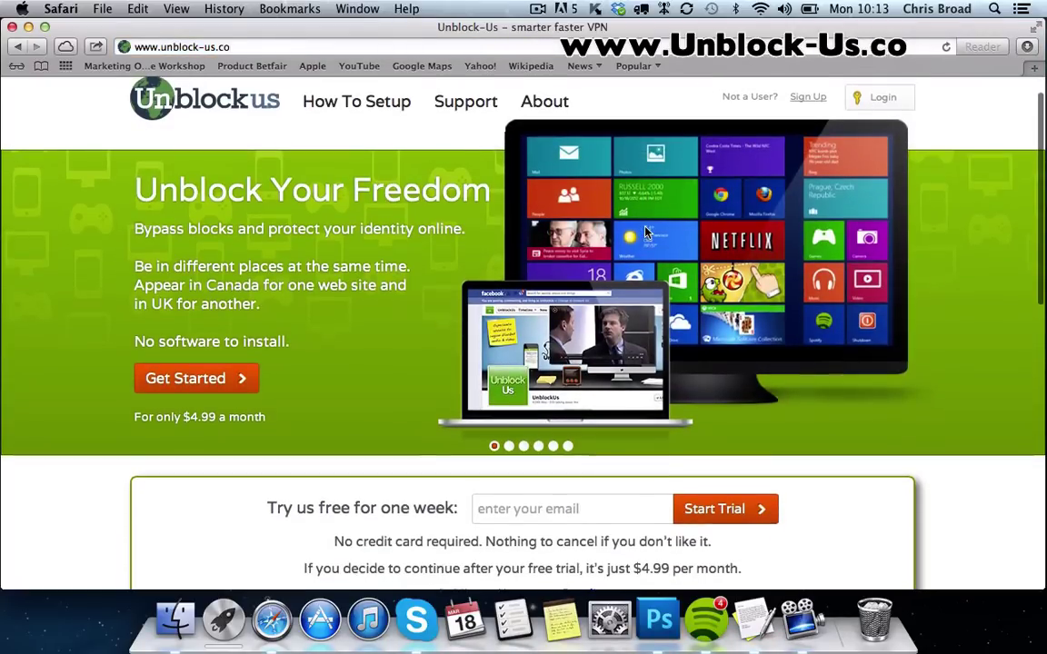
{"action": "scroll", "coordinate": [646, 232], "scroll_direction": "down", "scroll_amount": 3}
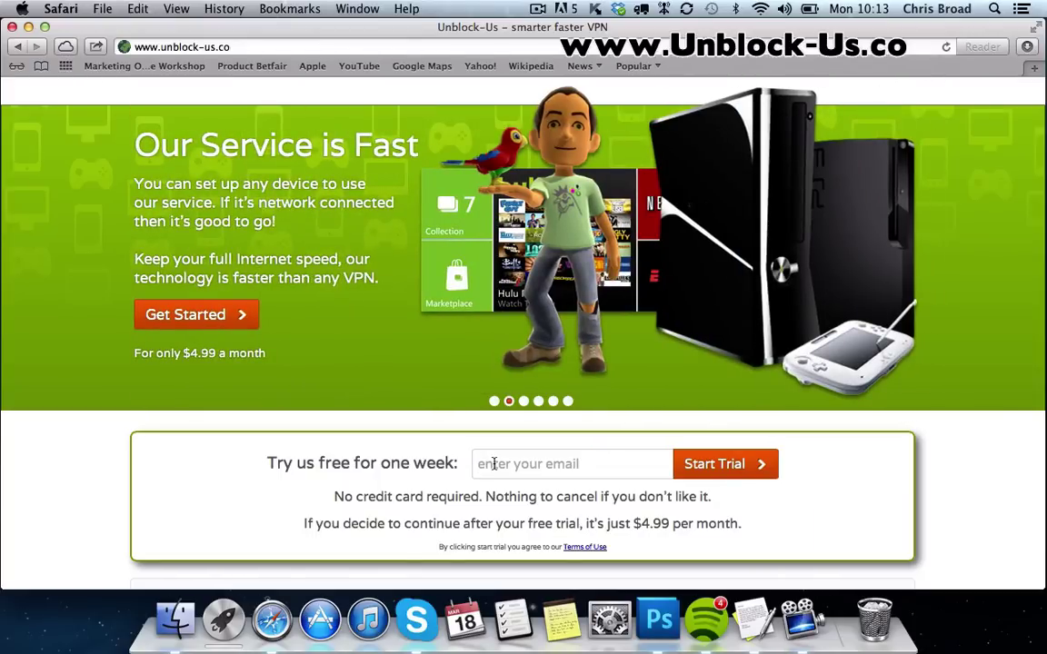
{"action": "left_click", "coordinate": [493, 463]}
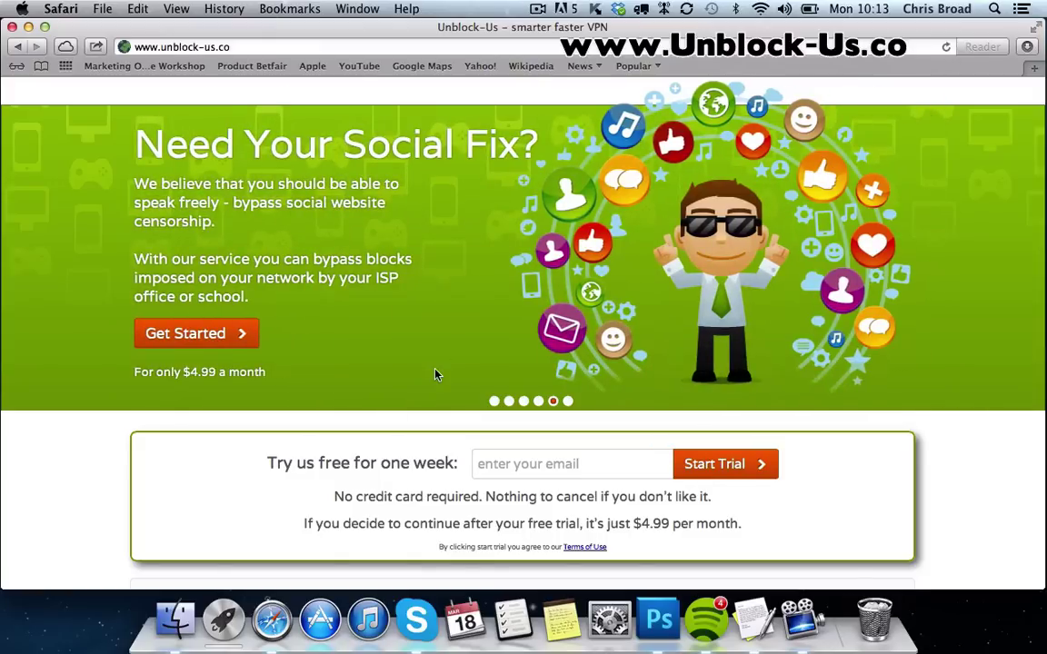
{"action": "scroll", "coordinate": [817, 163], "scroll_direction": "up", "scroll_amount": 2}
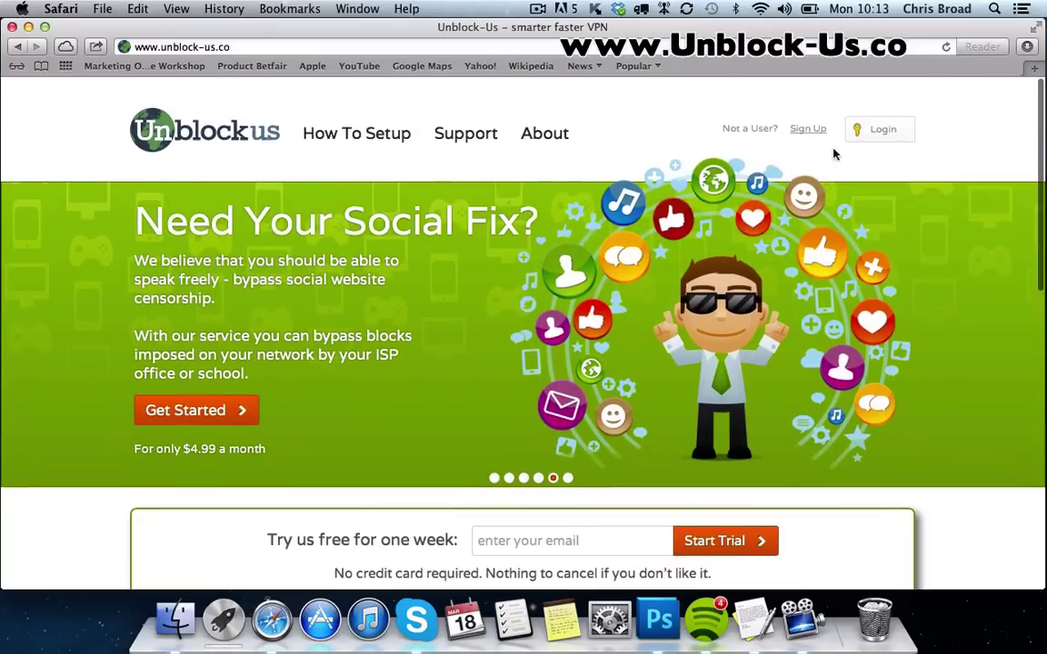
Log in to Unblock-Us with the account e-mail in the top-right login form
{"action": "left_click", "coordinate": [878, 132]}
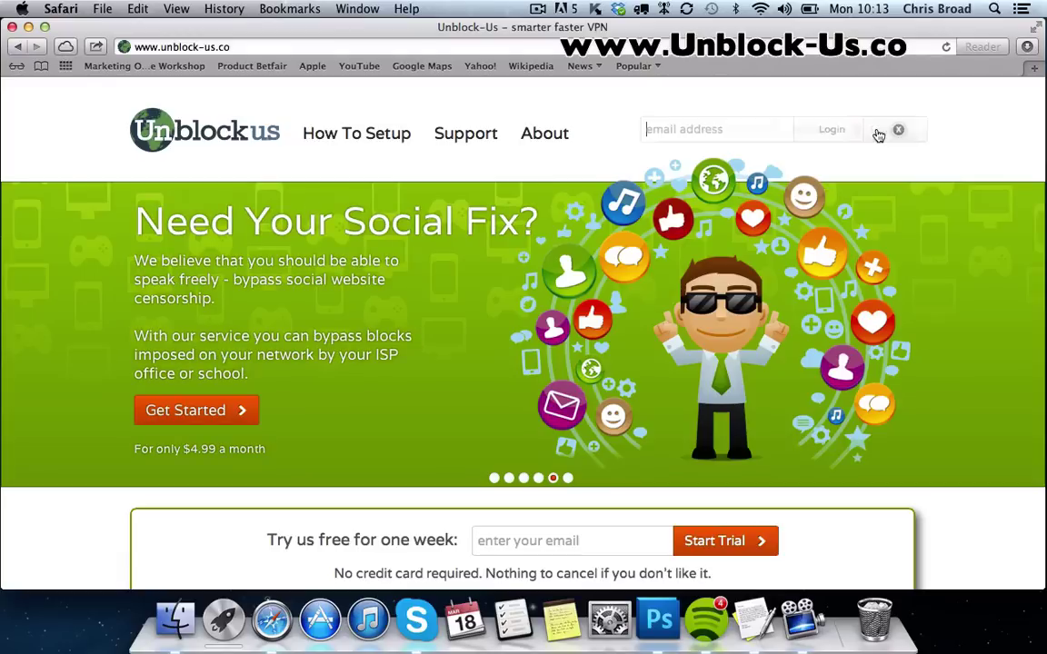
{"action": "type", "text": "c"}
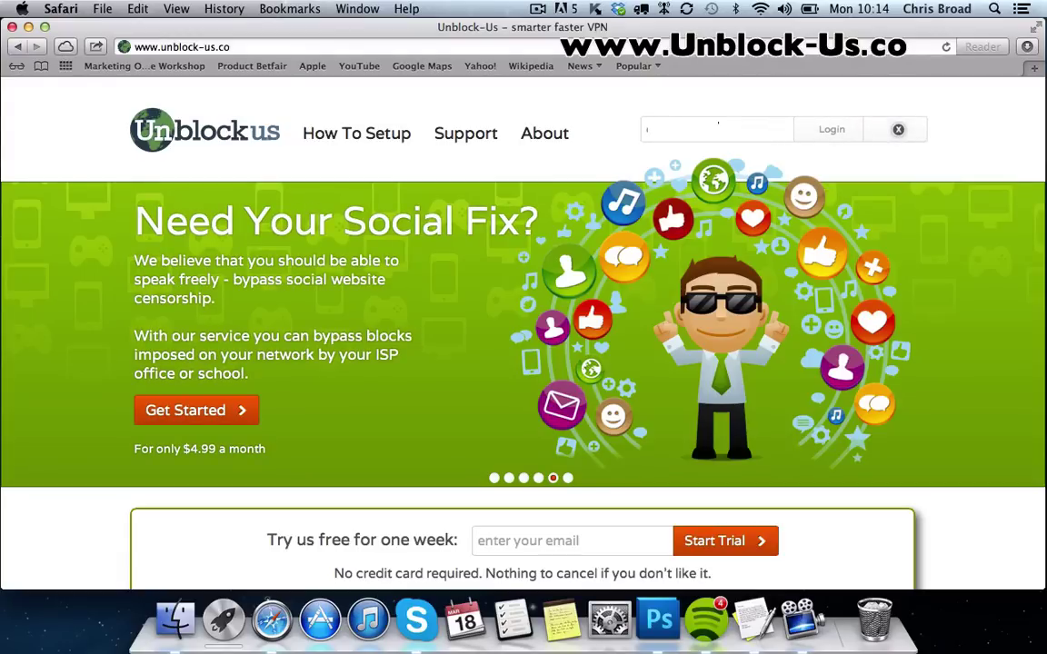
{"action": "left_click", "coordinate": [830, 132]}
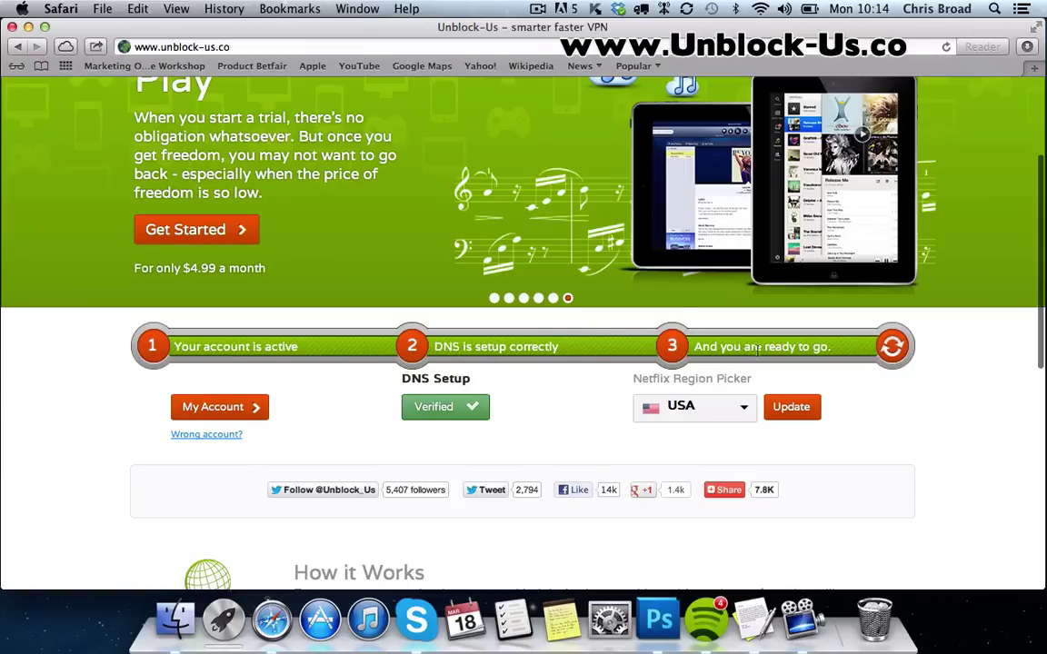
{"action": "left_click", "coordinate": [525, 48]}
{"action": "type", "text": "w"}
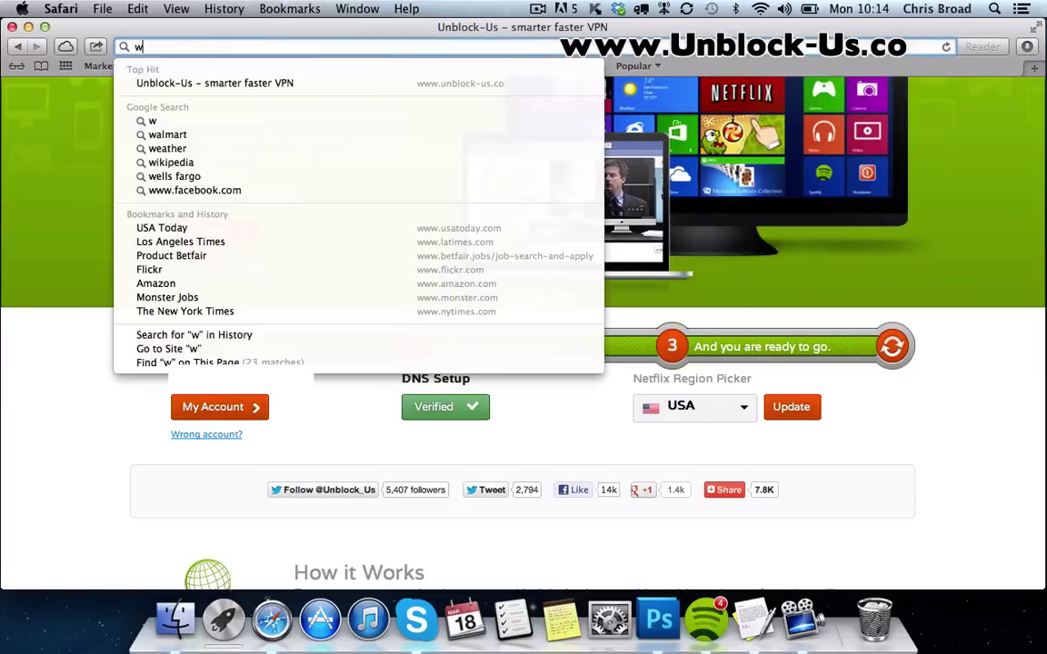
{"action": "type", "text": "ww.netflix.c"}
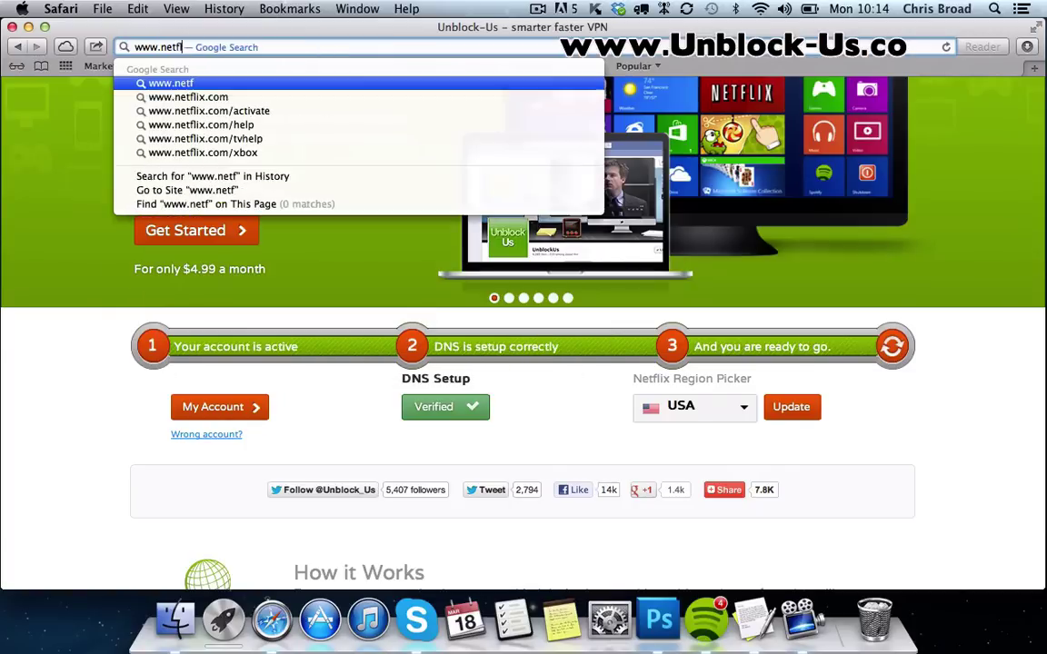
{"action": "type", "text": "om"}
{"action": "key", "text": "Return"}
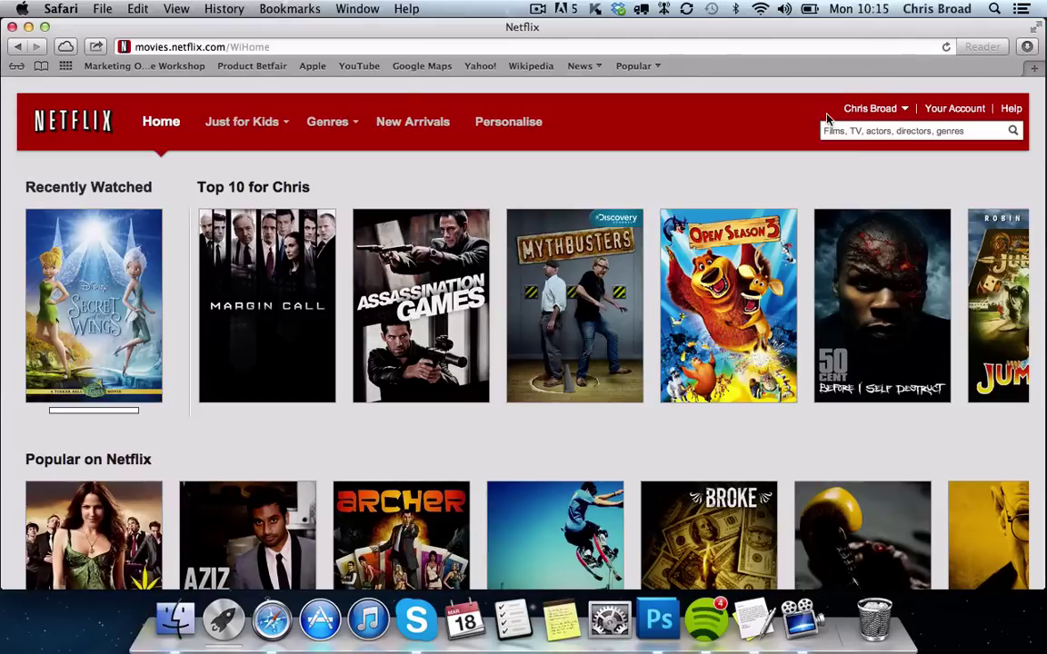
Search Netflix for 'the walking dead', now listing The Walking Dead (2 Seasons) as available
{"action": "left_click", "coordinate": [923, 131]}
{"action": "type", "text": "the walk"}
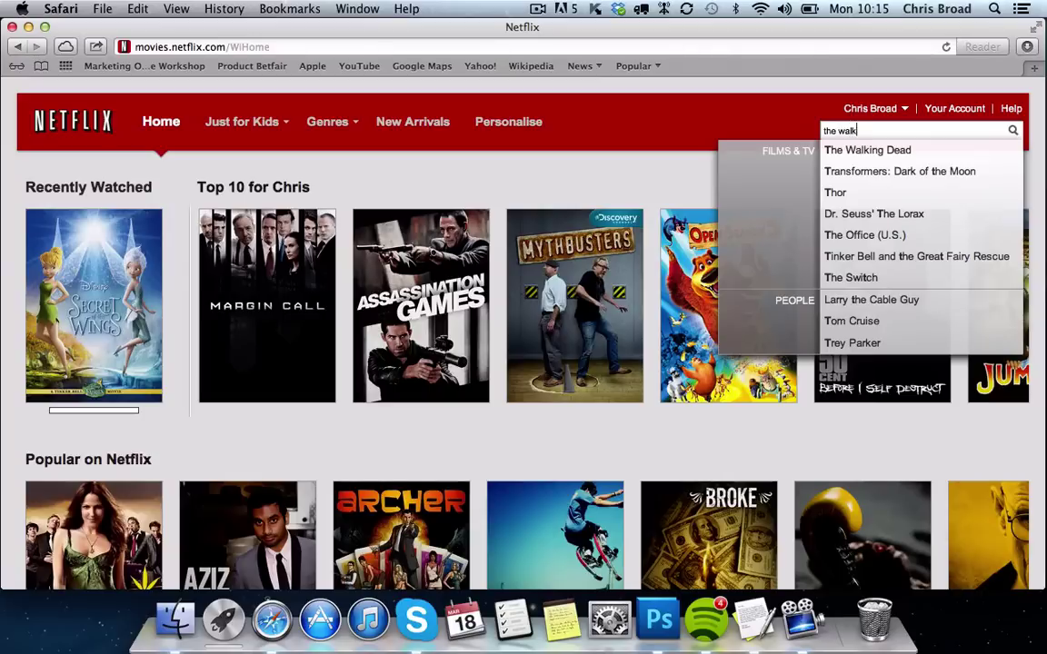
{"action": "type", "text": "ing dead"}
{"action": "key", "text": "Return"}
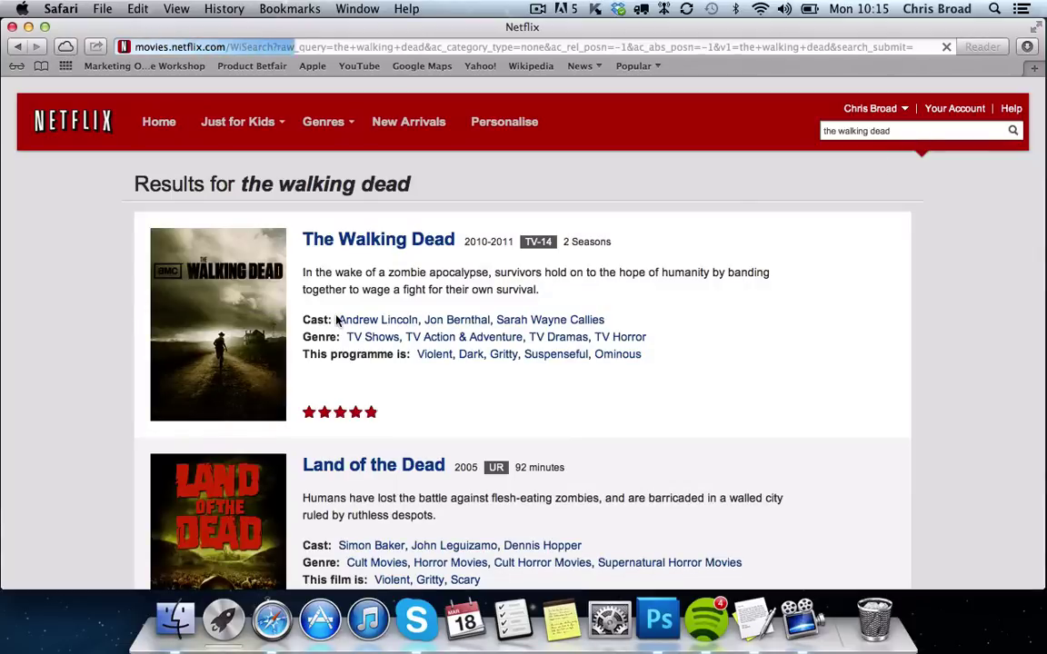
{"action": "mouse_move", "coordinate": [209, 336]}
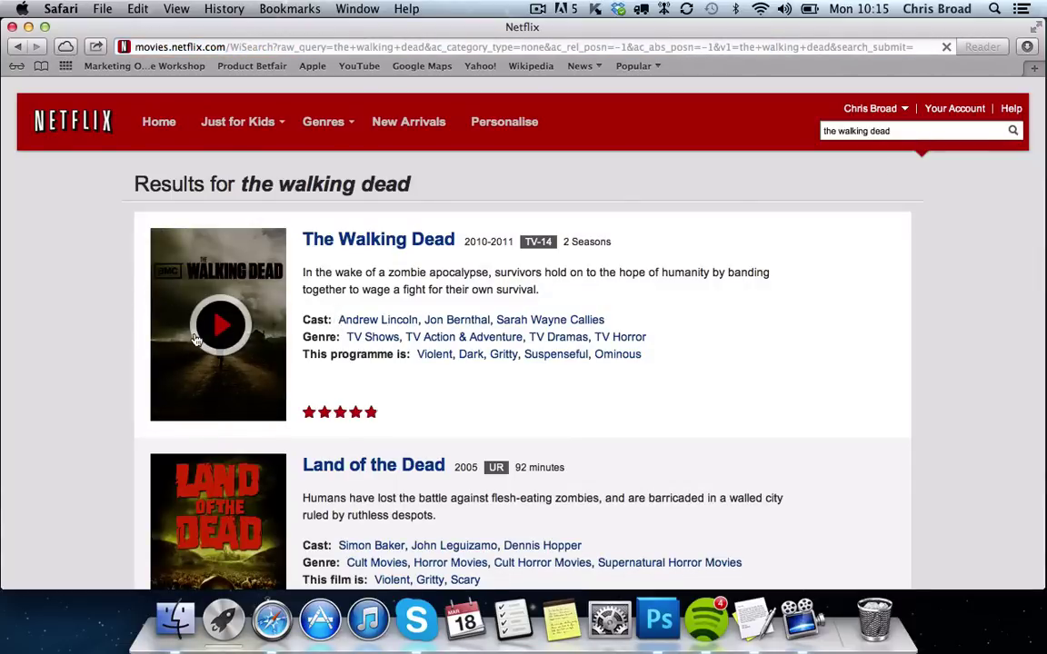